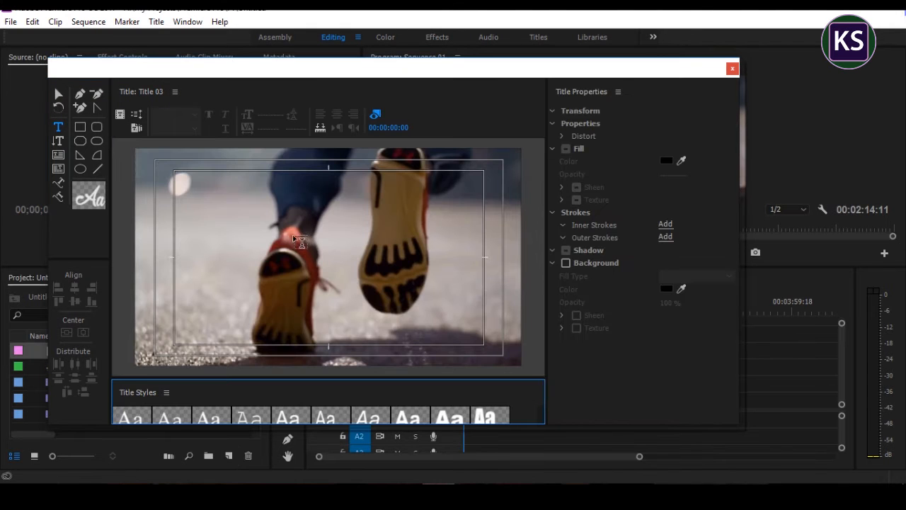
- Start a text object in the title frame and set its font family to Bebas Neue
{"action": "left_click", "coordinate": [266, 243]}
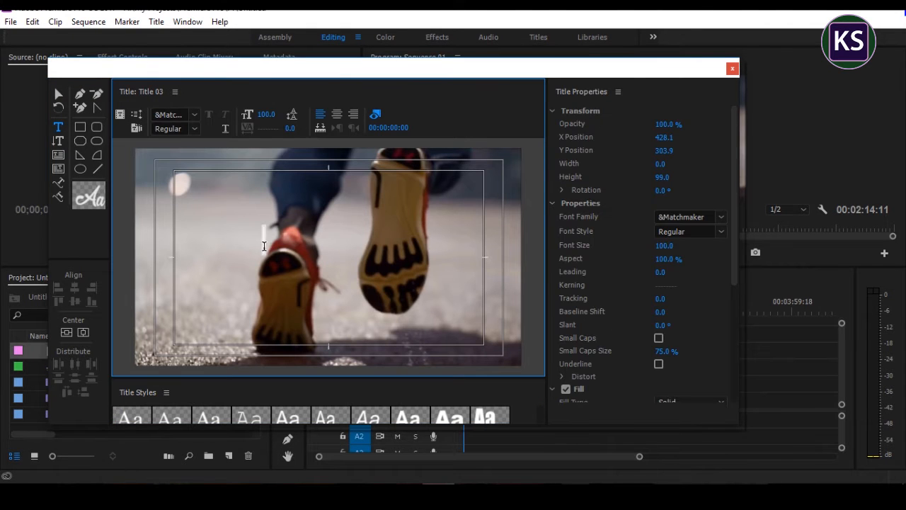
{"action": "left_click", "coordinate": [687, 218]}
{"action": "type", "text": "Bebas"}
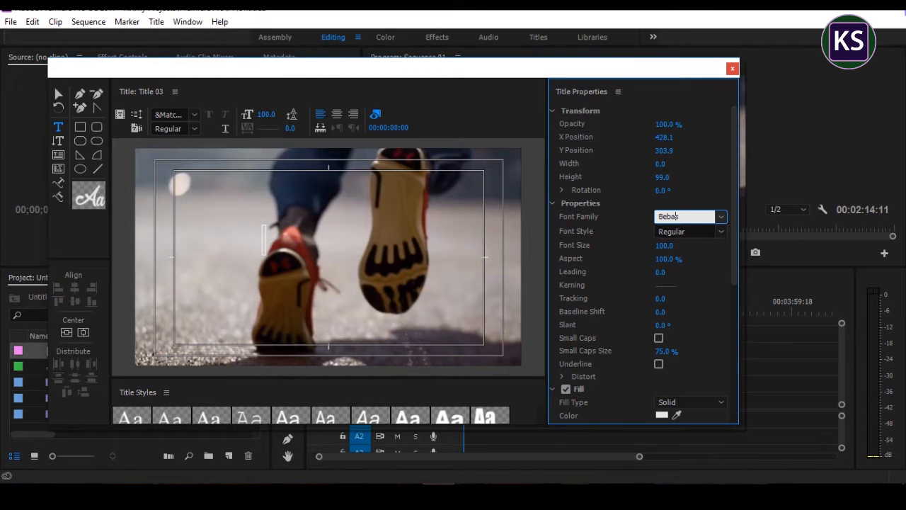
{"action": "type", "text": " Neue"}
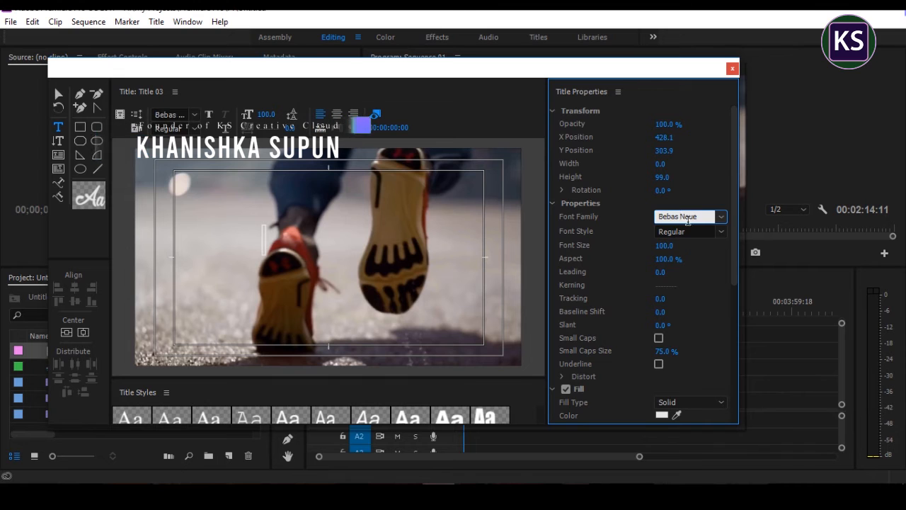
{"action": "key", "text": "Return"}
- Enter the spaced title text "R U N" in the text object
{"action": "left_click", "coordinate": [265, 245]}
{"action": "type", "text": "R"}
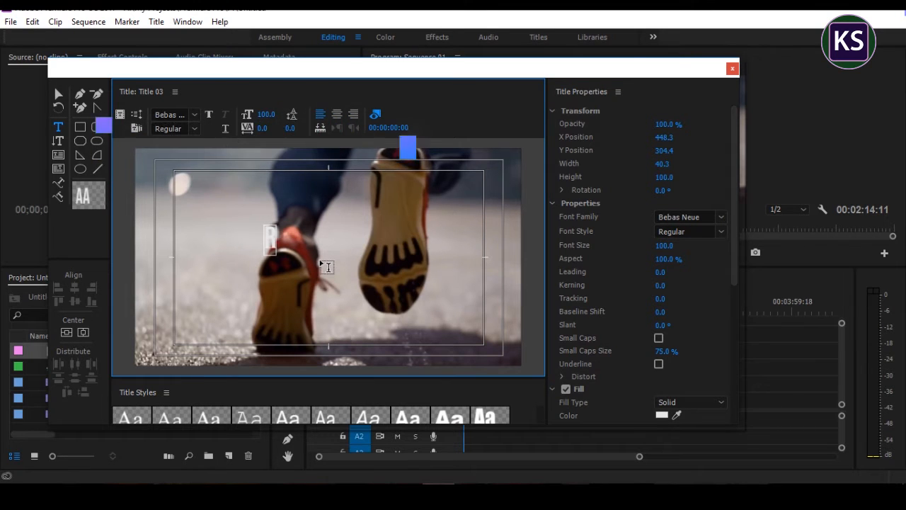
{"action": "type", "text": " U "}
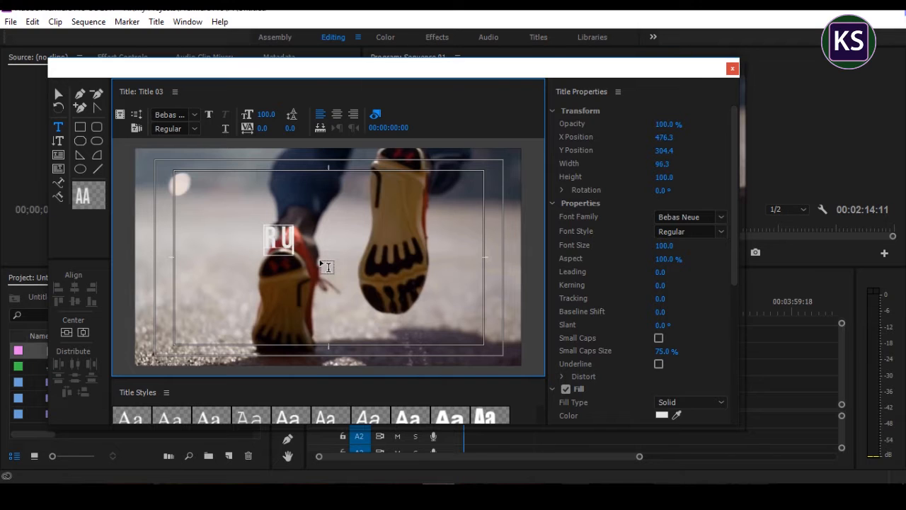
{"action": "type", "text": "N"}
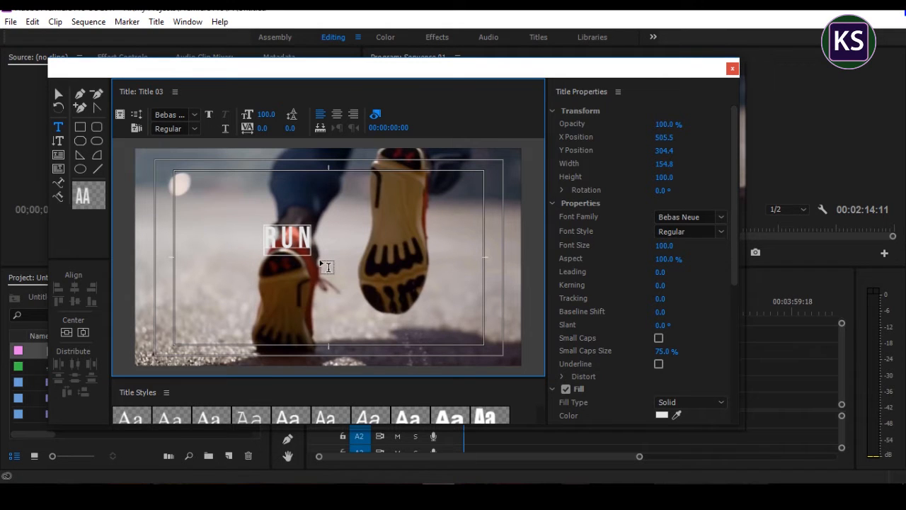
- Select the "R U N" text and set its font size to 800
{"action": "left_click", "coordinate": [58, 94]}
{"action": "left_click", "coordinate": [288, 244]}
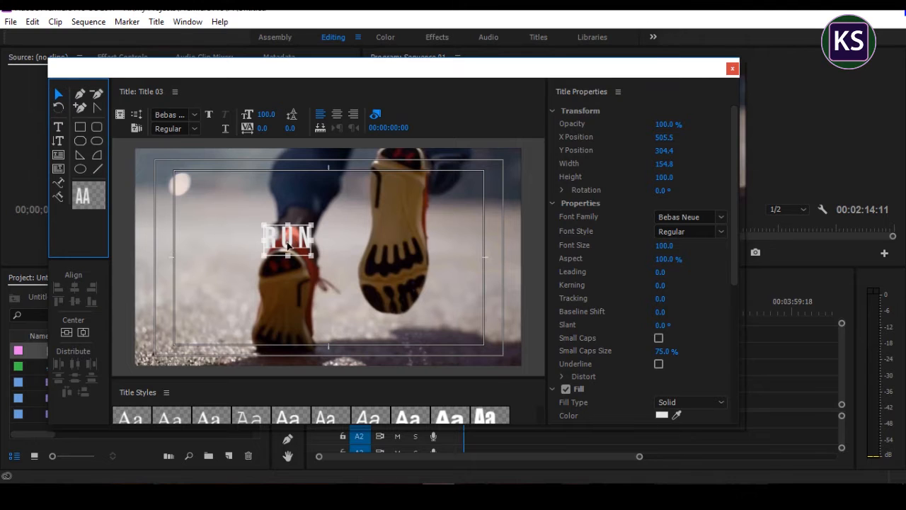
{"action": "left_click_drag", "start_coordinate": [264, 115], "coordinate": [448, 114]}
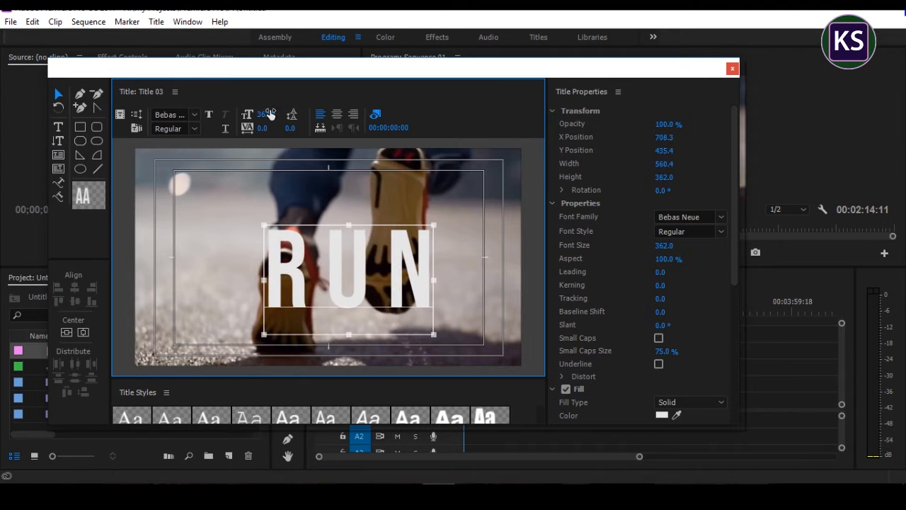
{"action": "left_click", "coordinate": [269, 113]}
{"action": "key", "text": "Return"}
{"action": "left_click", "coordinate": [269, 113]}
{"action": "type", "text": "8"}
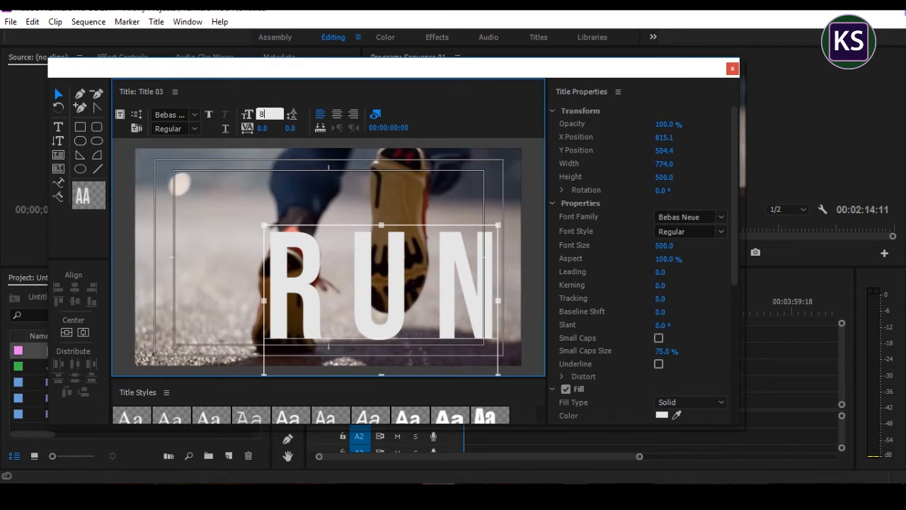
{"action": "type", "text": "00"}
{"action": "key", "text": "Return"}
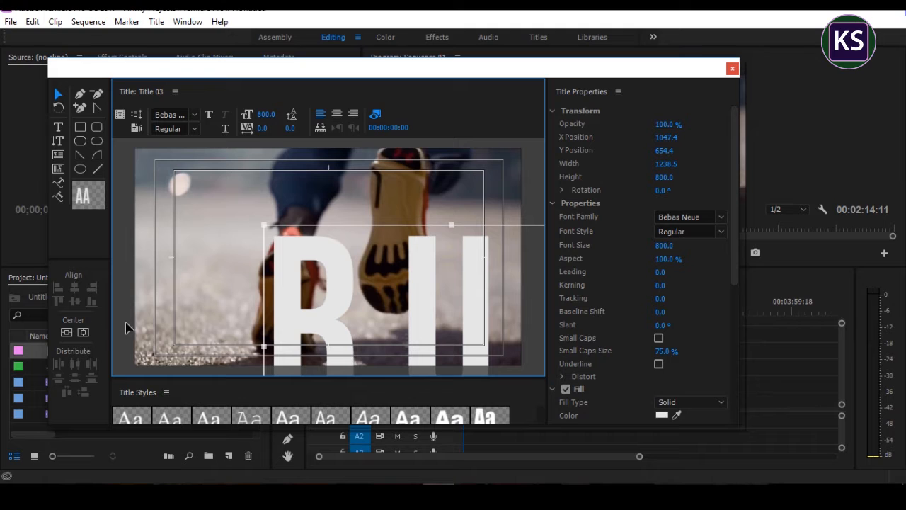
- Center the text horizontally in the frame and move it down to a Y position of about 442
{"action": "left_click", "coordinate": [85, 332]}
{"action": "left_click", "coordinate": [66, 332]}
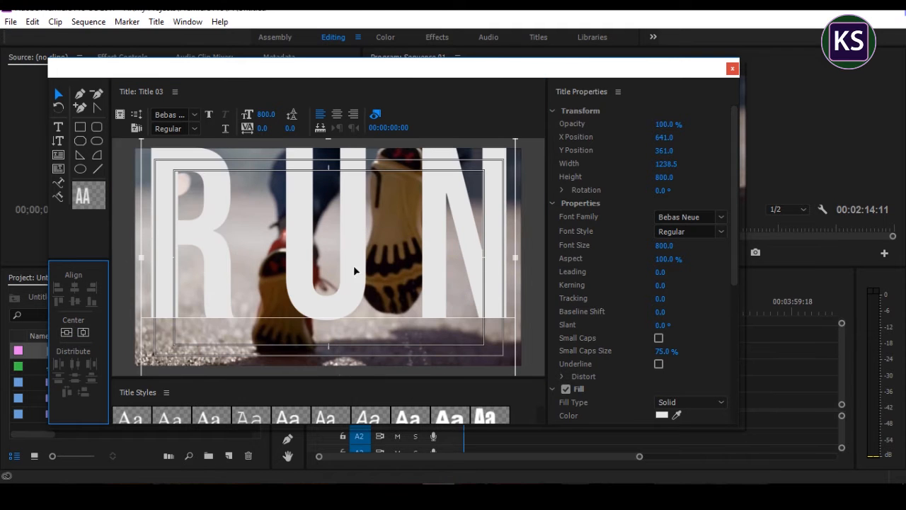
{"action": "left_click_drag", "start_coordinate": [360, 244], "coordinate": [358, 267]}
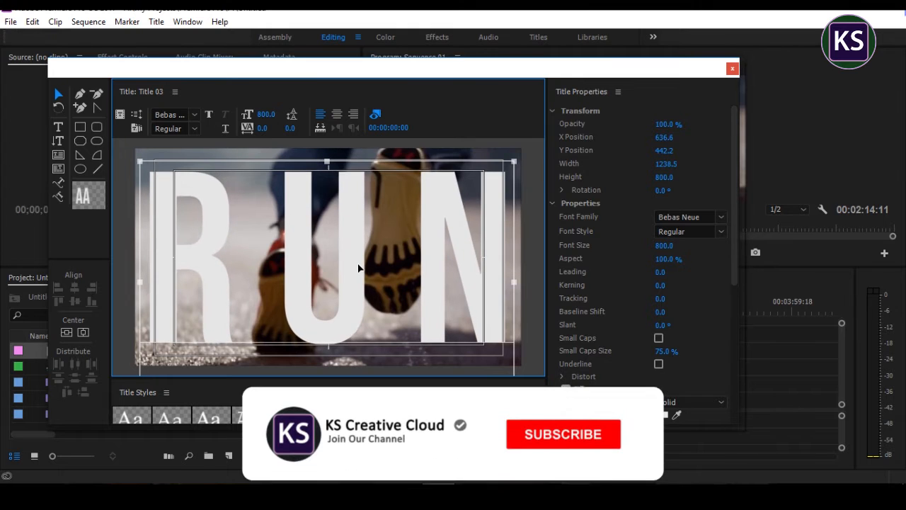
{"action": "left_click", "coordinate": [85, 333]}
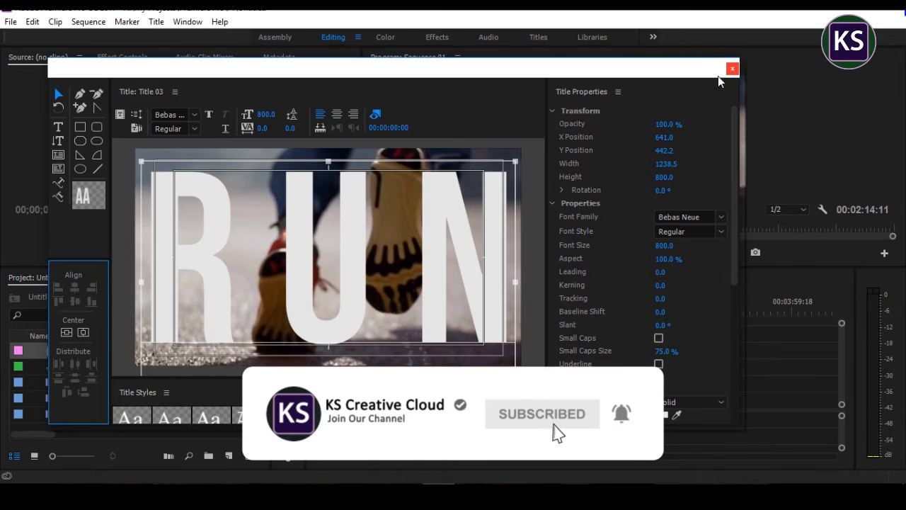
- Enable a solid black background for the title and set the text's fill color to pure white
{"action": "left_click_drag", "start_coordinate": [735, 204], "coordinate": [733, 354]}
{"action": "left_click", "coordinate": [566, 352]}
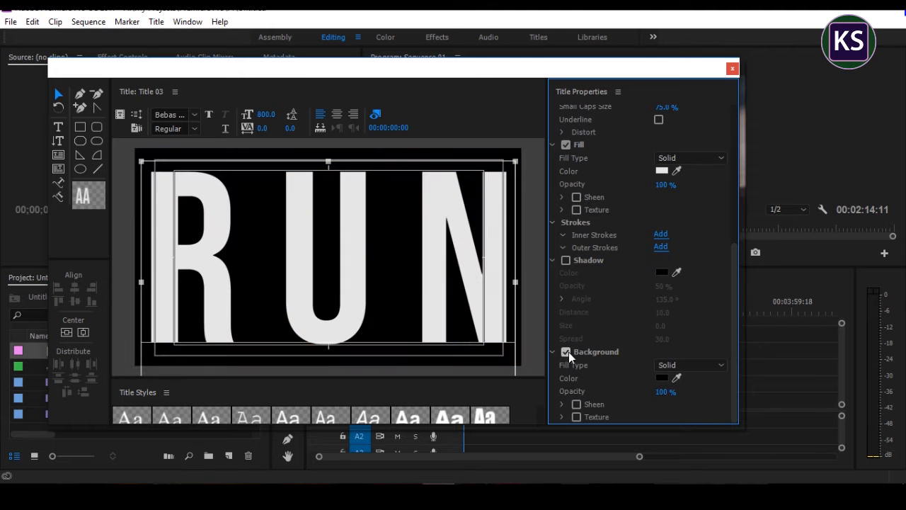
{"action": "left_click", "coordinate": [663, 379]}
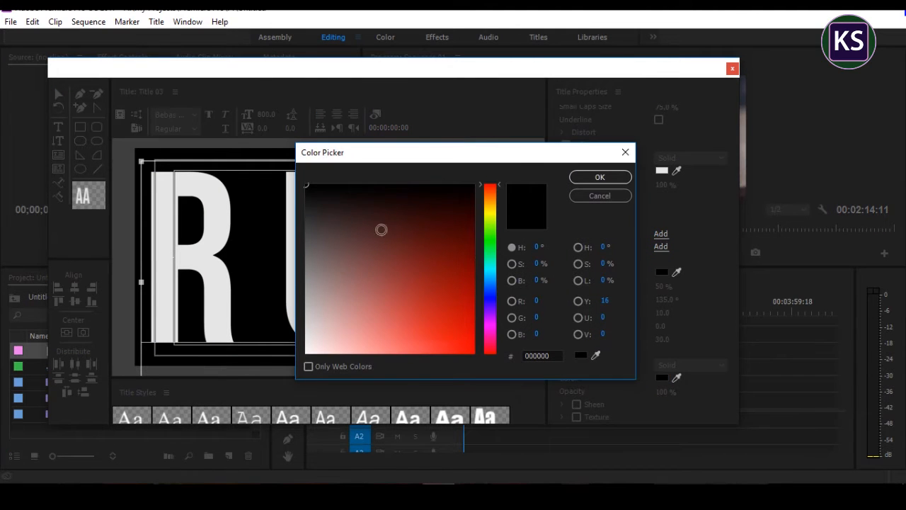
{"action": "left_click", "coordinate": [599, 178]}
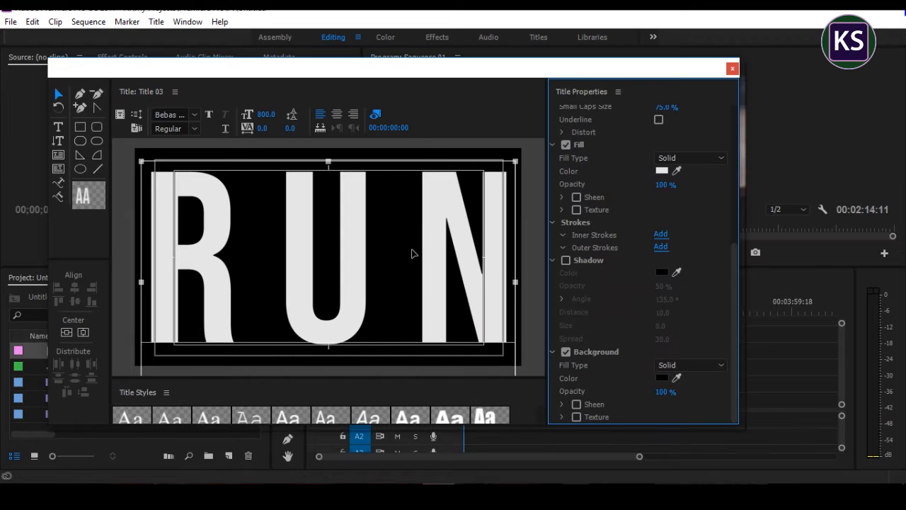
{"action": "left_click", "coordinate": [662, 171]}
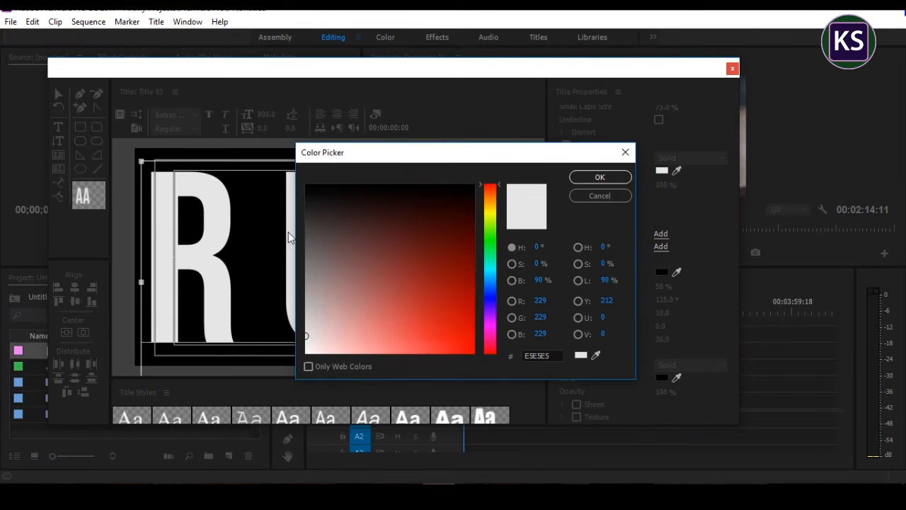
{"action": "left_click_drag", "start_coordinate": [319, 327], "coordinate": [288, 387]}
{"action": "left_click", "coordinate": [594, 176]}
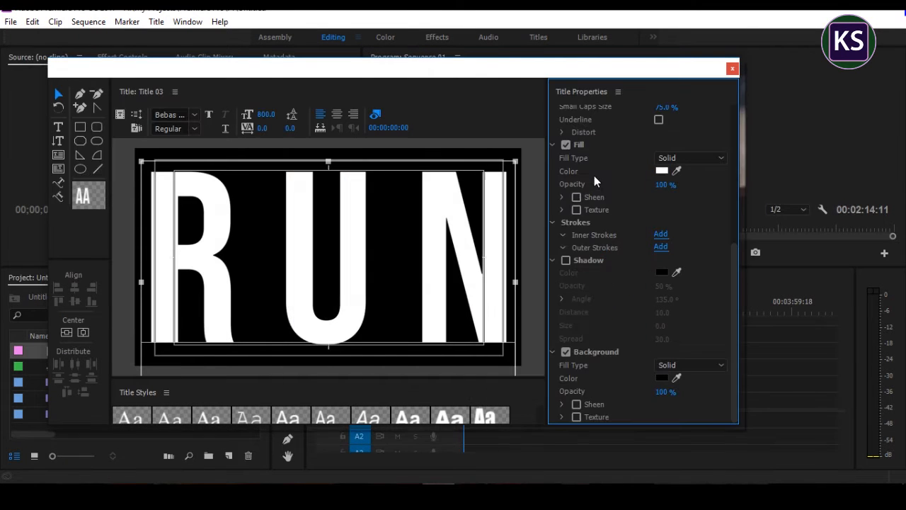
- Place Title 03 on track V4 over the three running clips, matching their length, and set its blend mode to Multiply
{"action": "left_click", "coordinate": [732, 69]}
{"action": "left_click_drag", "start_coordinate": [69, 355], "coordinate": [647, 349]}
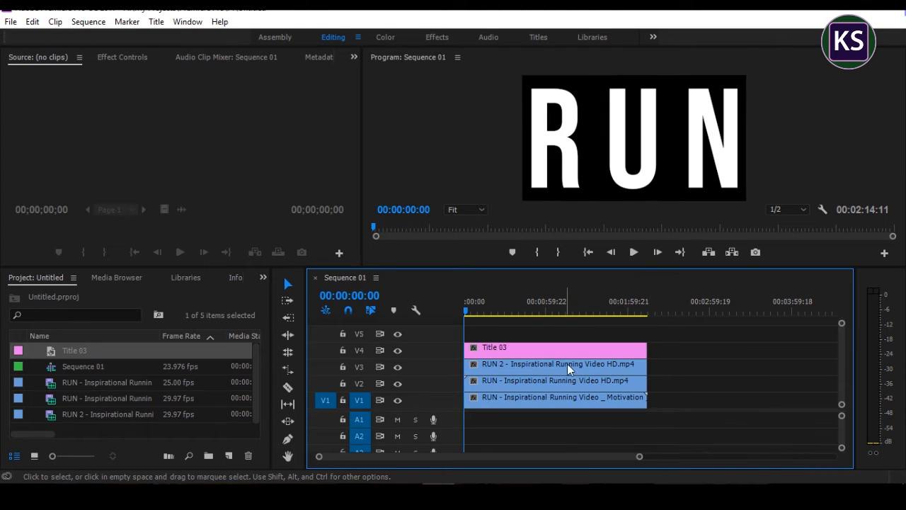
{"action": "left_click", "coordinate": [540, 348]}
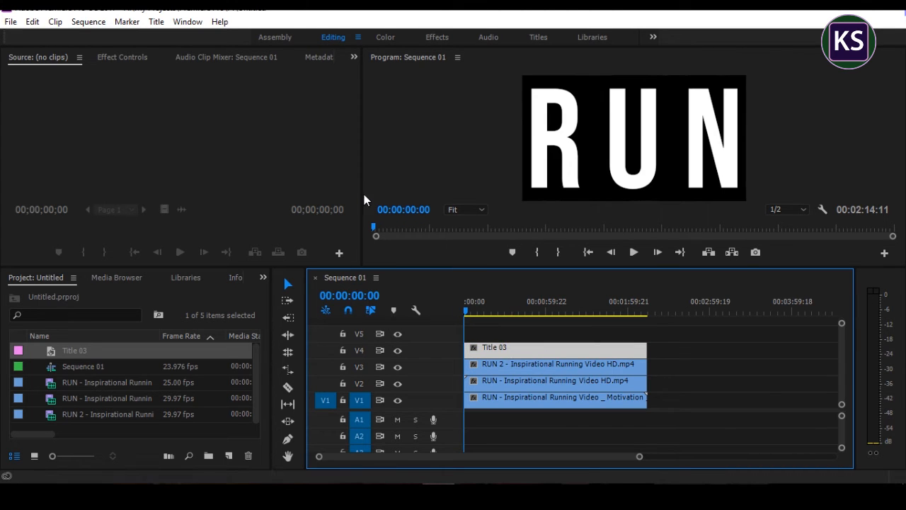
{"action": "left_click", "coordinate": [129, 59]}
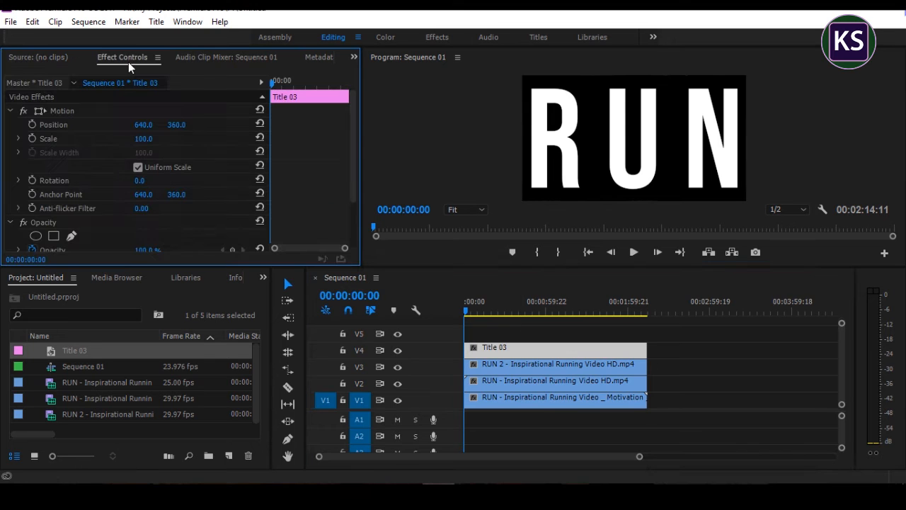
{"action": "scroll", "coordinate": [312, 170], "scroll_direction": "down", "scroll_amount": 3}
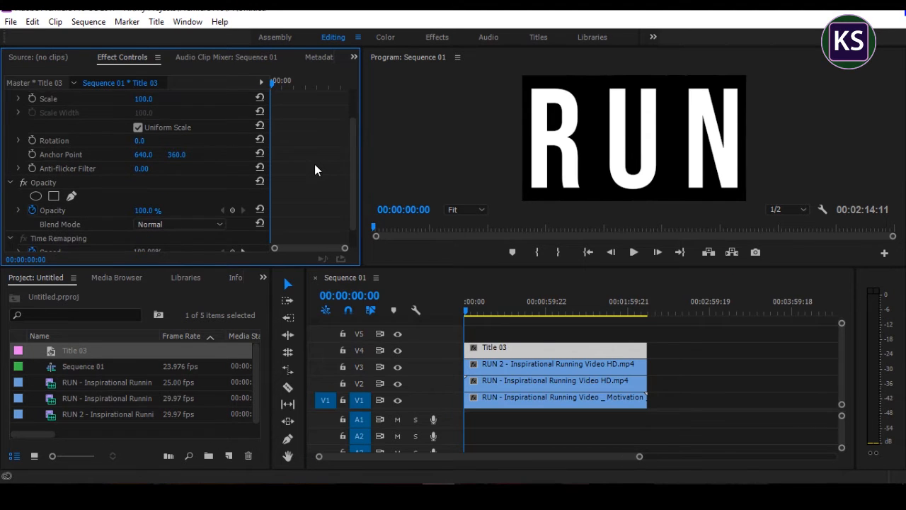
{"action": "left_click", "coordinate": [164, 202]}
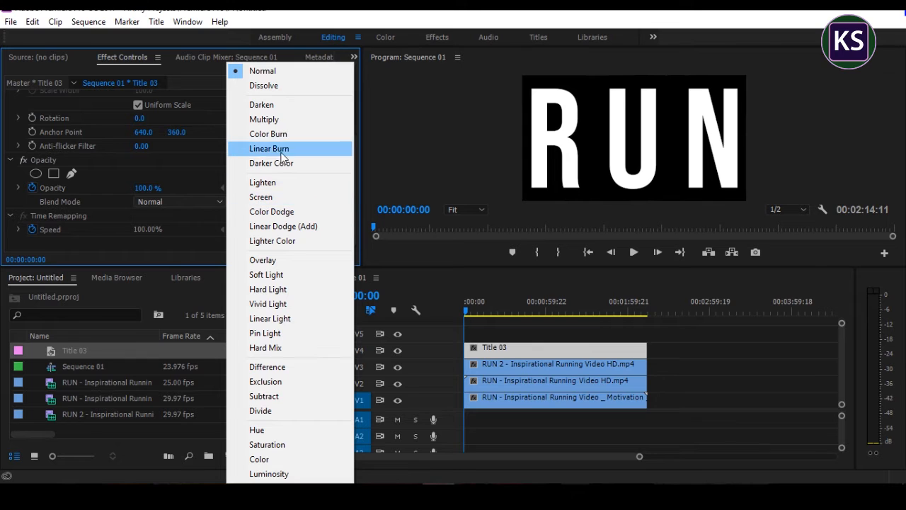
{"action": "left_click", "coordinate": [278, 120]}
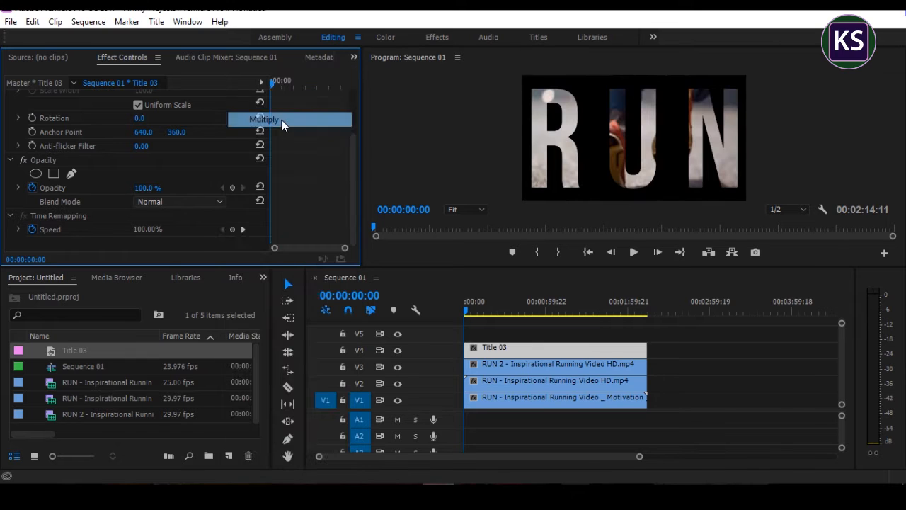
{"action": "left_click", "coordinate": [487, 349]}
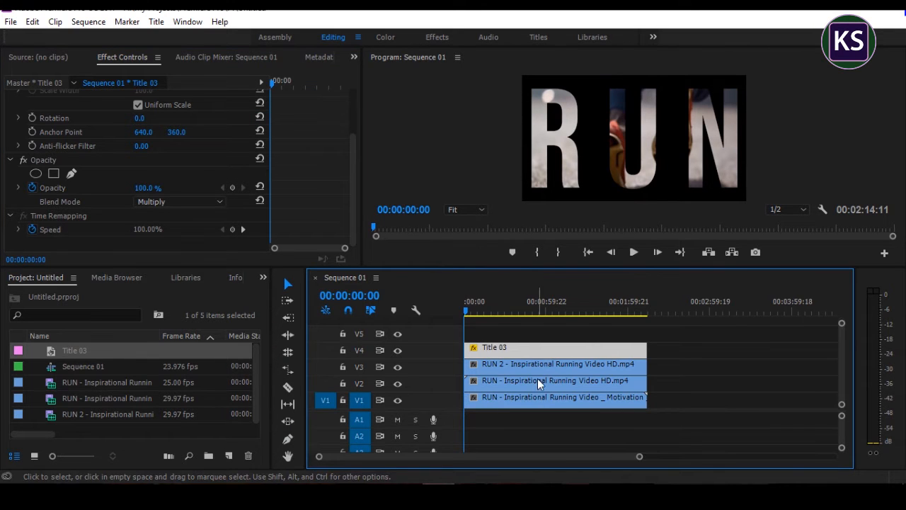
- Hide the output of video tracks V2 and V3, keeping V1 shown through the title
{"action": "left_click", "coordinate": [397, 383]}
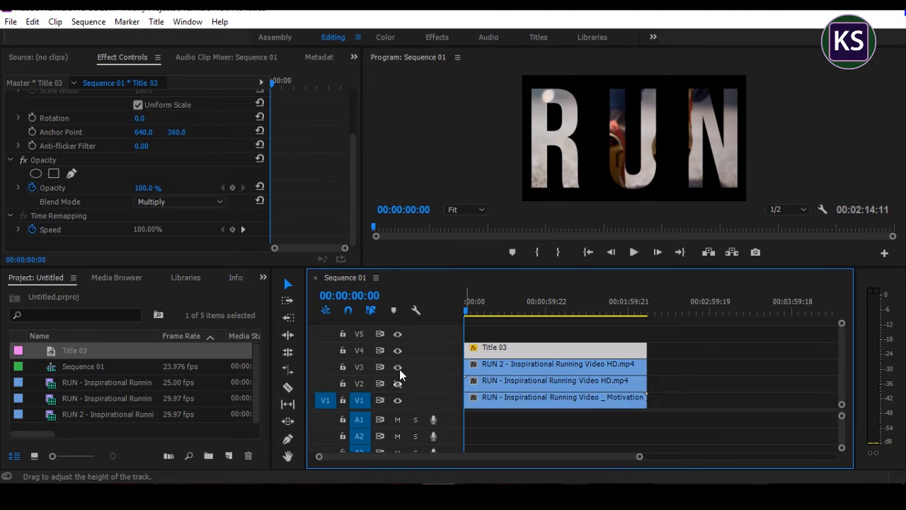
{"action": "left_click", "coordinate": [398, 367]}
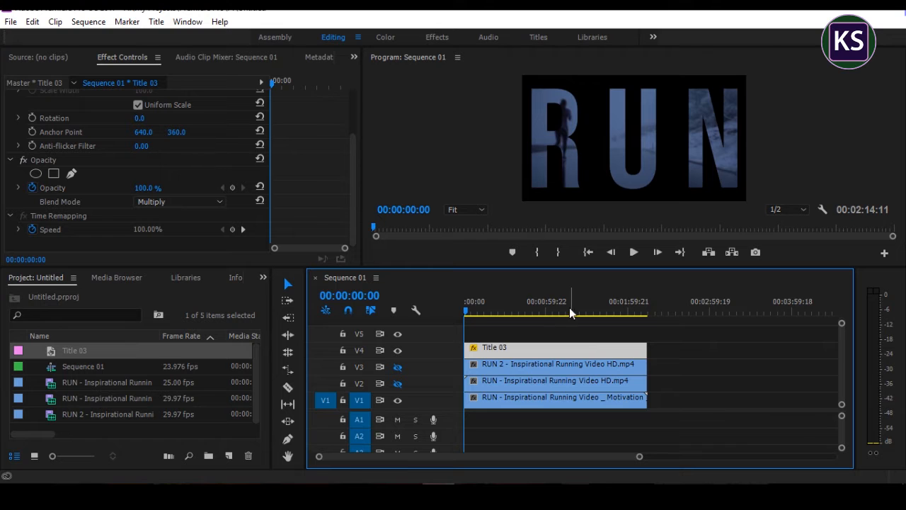
{"action": "mouse_move", "coordinate": [467, 319]}
{"action": "left_mouse_down"}
{"action": "mouse_move", "coordinate": [476, 313]}
{"action": "mouse_move", "coordinate": [465, 319]}
{"action": "left_mouse_up"}
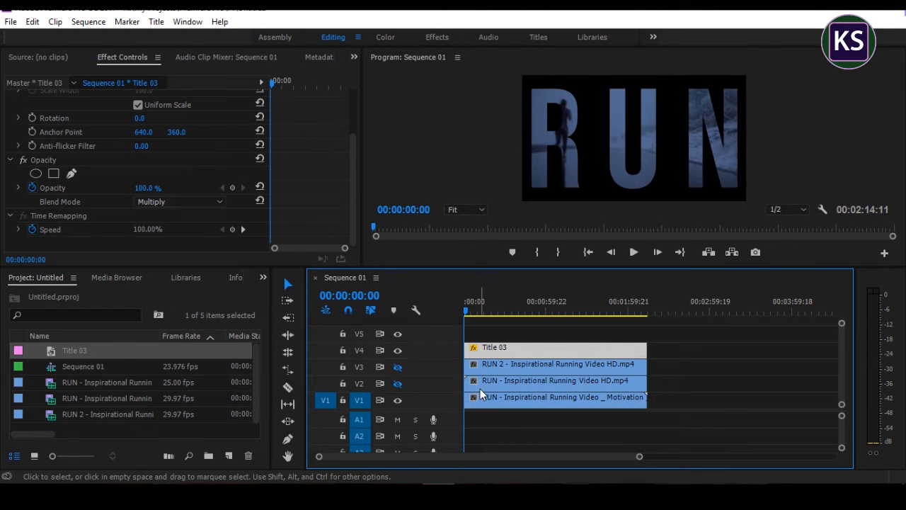
- Shift the V1 running clip horizontally behind the letter R by setting its X position to 548
{"action": "left_click", "coordinate": [481, 387]}
{"action": "left_click", "coordinate": [483, 398]}
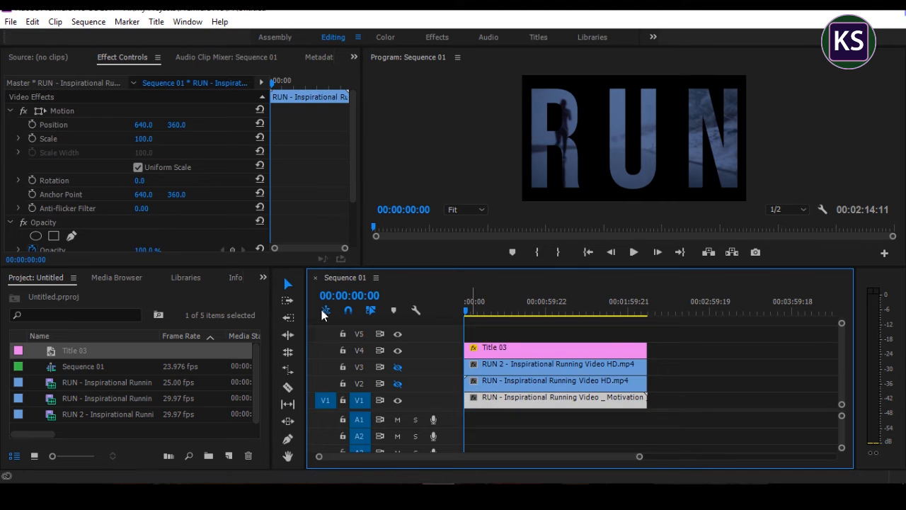
{"action": "left_click_drag", "start_coordinate": [143, 126], "coordinate": [79, 126]}
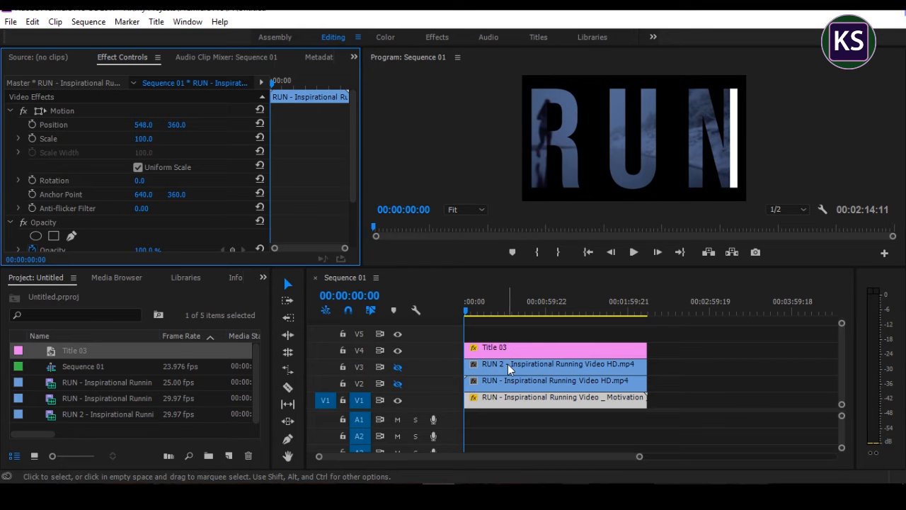
- Turn the output of track V2 back on and compare its clip with the V1 clip beneath it
{"action": "left_click", "coordinate": [398, 384]}
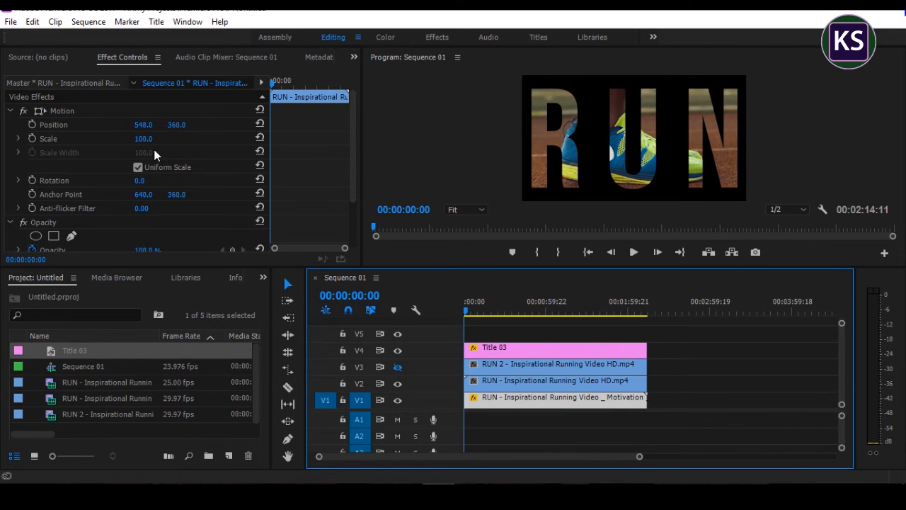
{"action": "left_click", "coordinate": [143, 126]}
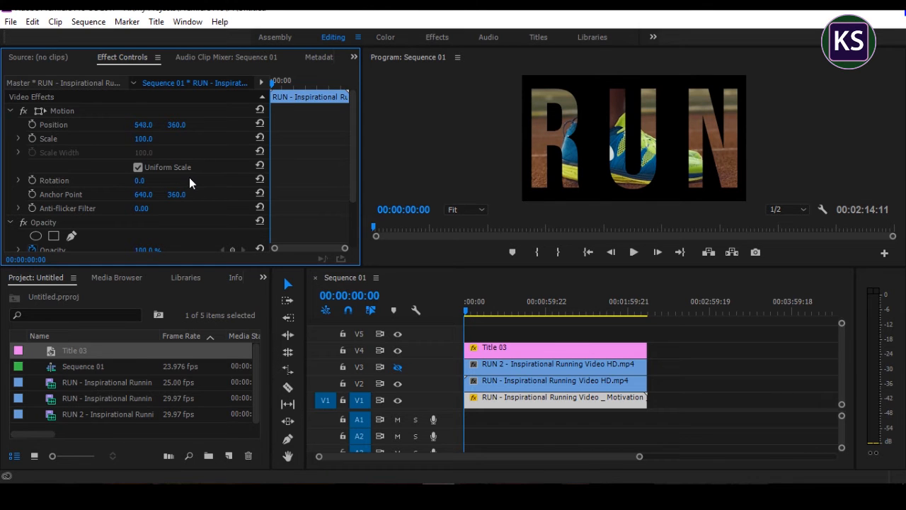
{"action": "left_click", "coordinate": [398, 368]}
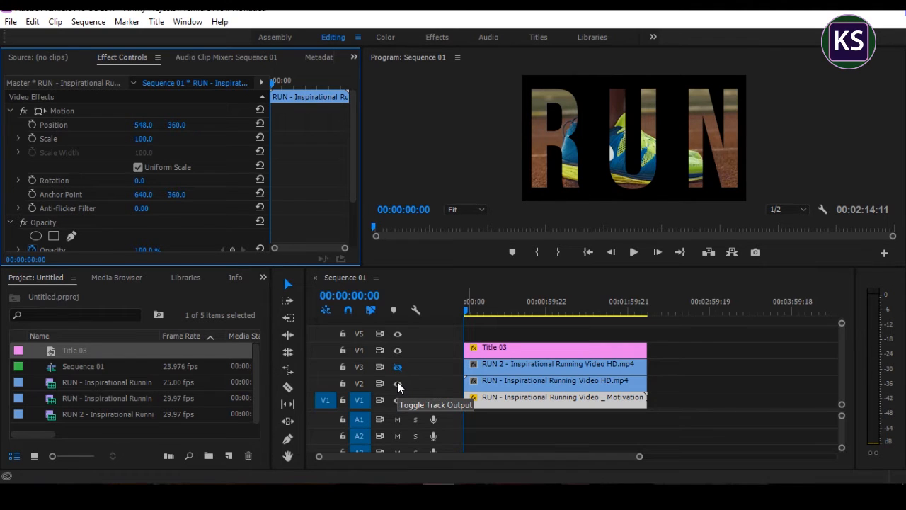
{"action": "left_click", "coordinate": [397, 382]}
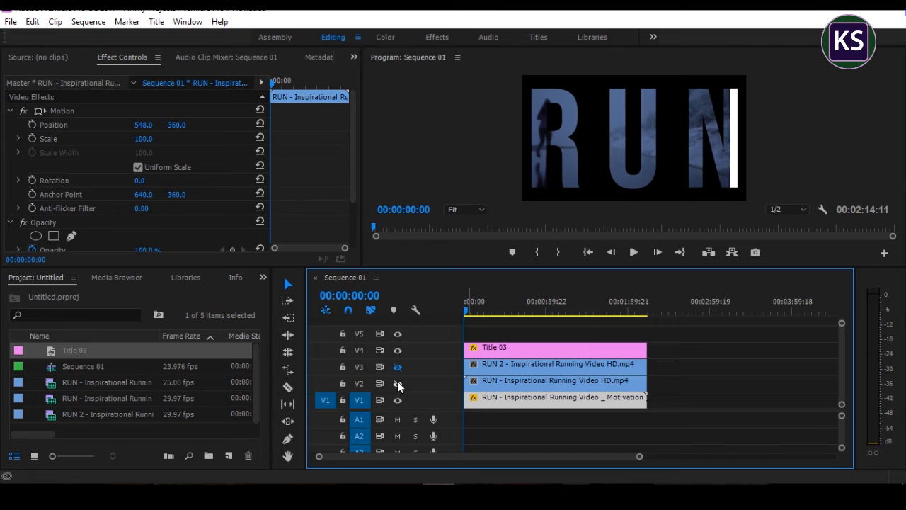
{"action": "left_click", "coordinate": [398, 384]}
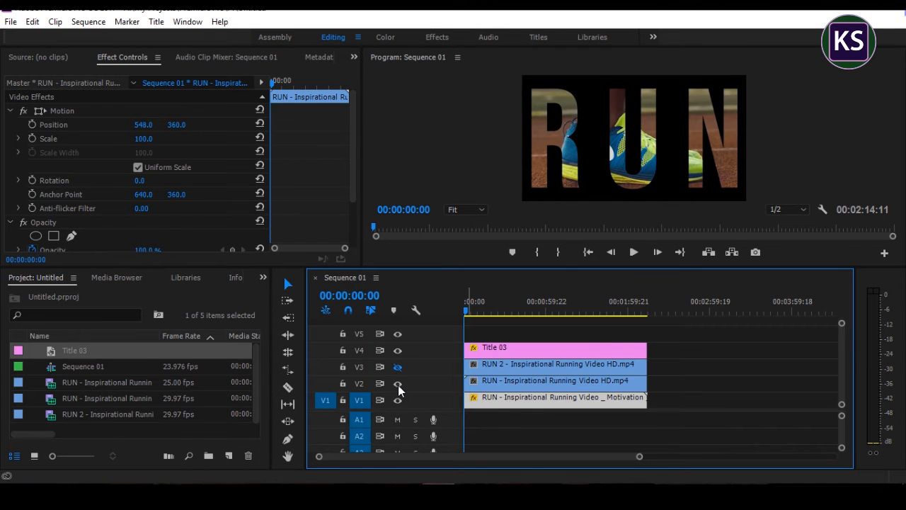
- Frame the V2 running clip behind the letter U by setting its X position to 726 and its scale to 82
{"action": "left_click", "coordinate": [491, 388]}
{"action": "left_click_drag", "start_coordinate": [141, 126], "coordinate": [244, 126]}
{"action": "left_click_drag", "start_coordinate": [144, 144], "coordinate": [134, 125]}
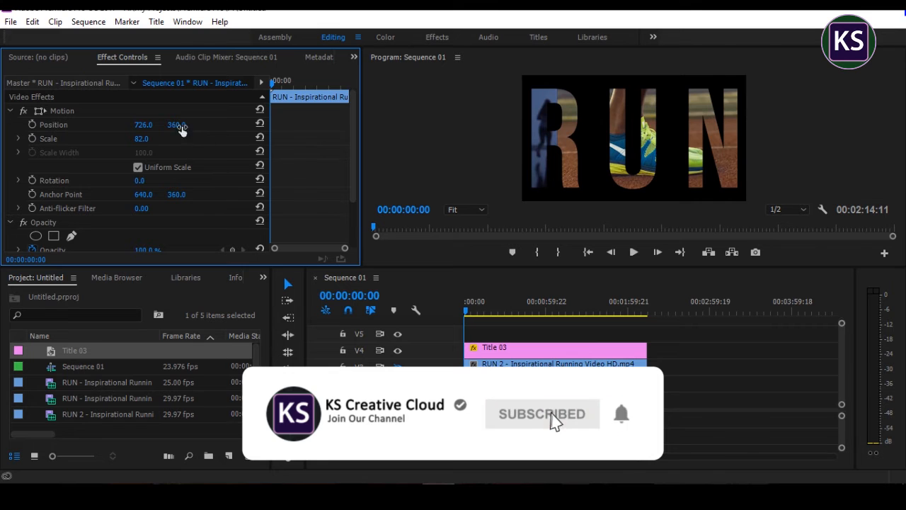
- Turn the output of track V3 back on and set the RUN 2 clip's X position to 964 and scale to 81
{"action": "left_click", "coordinate": [398, 367]}
{"action": "left_click", "coordinate": [491, 364]}
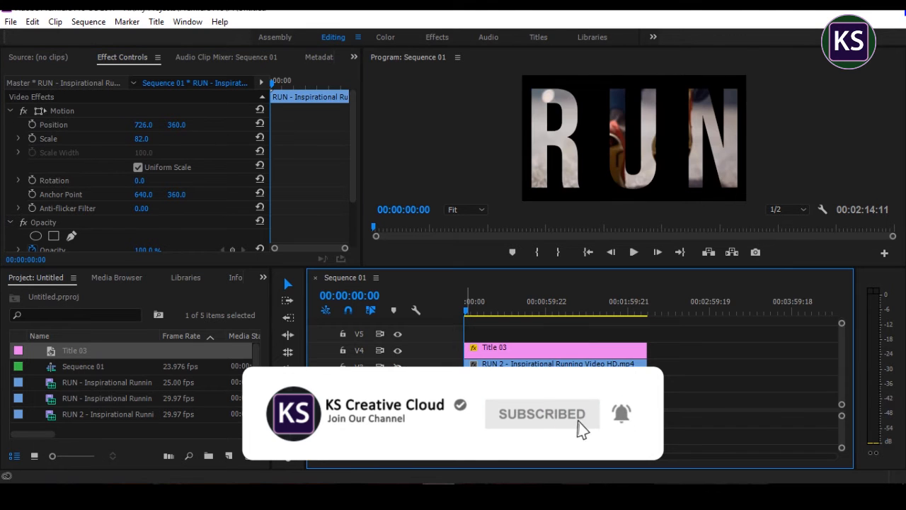
{"action": "left_click_drag", "start_coordinate": [148, 128], "coordinate": [125, 125]}
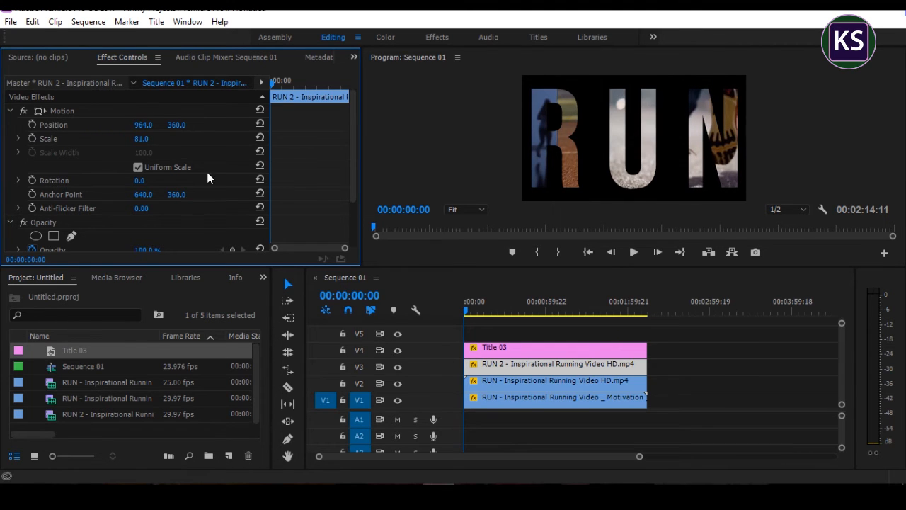
{"action": "left_click", "coordinate": [466, 312]}
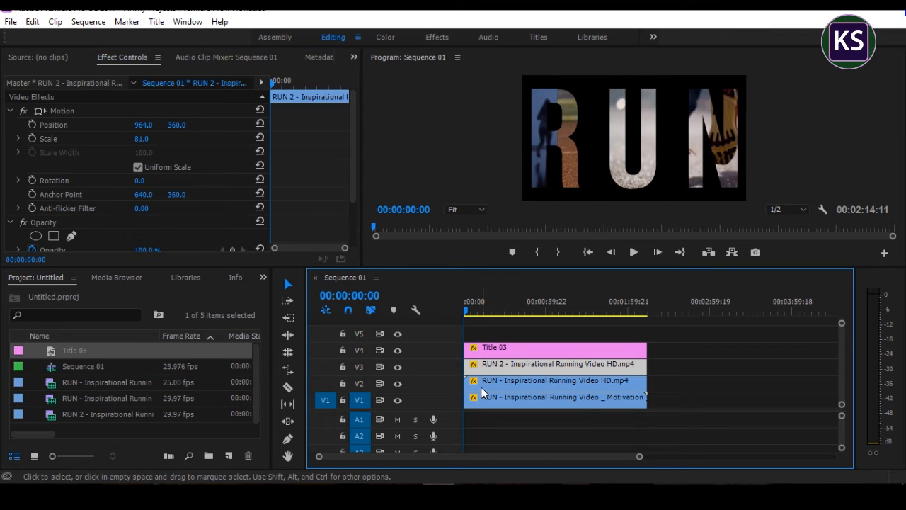
- Draw a closed four-point opacity mask with the Pen tool around the letter R on the V1 clip
{"action": "left_click", "coordinate": [483, 402]}
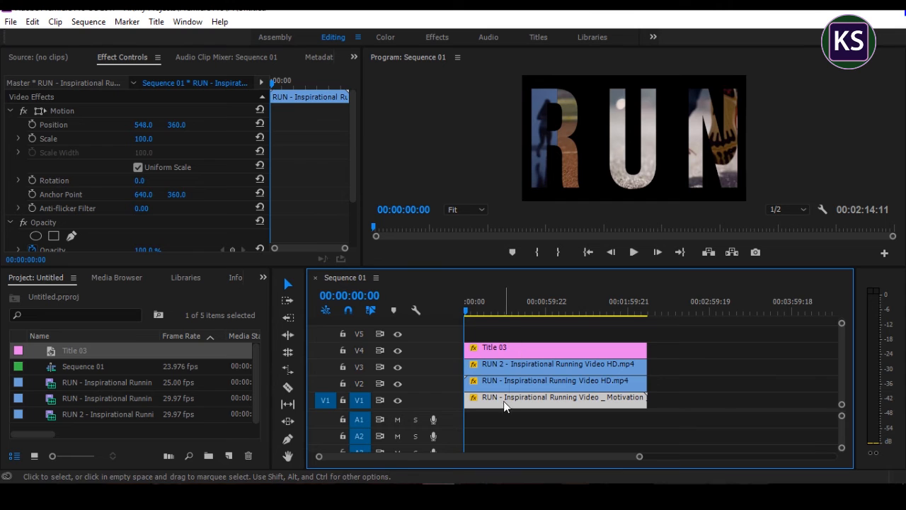
{"action": "scroll", "coordinate": [325, 142], "scroll_direction": "down", "scroll_amount": 1}
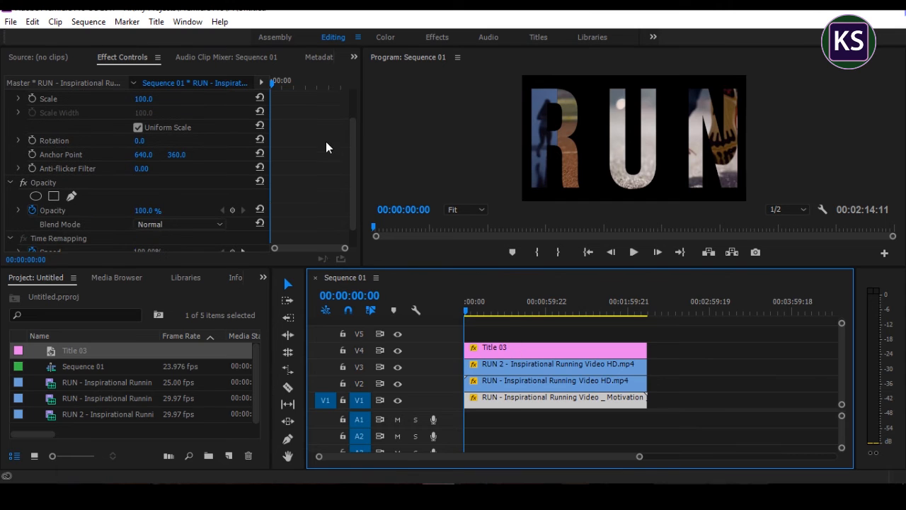
{"action": "left_click", "coordinate": [70, 197]}
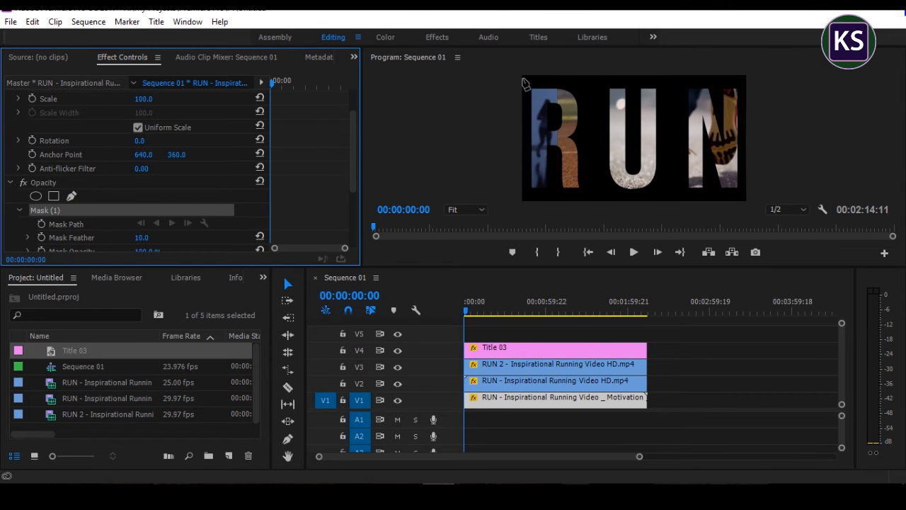
{"action": "left_click", "coordinate": [522, 78]}
{"action": "left_click", "coordinate": [587, 85]}
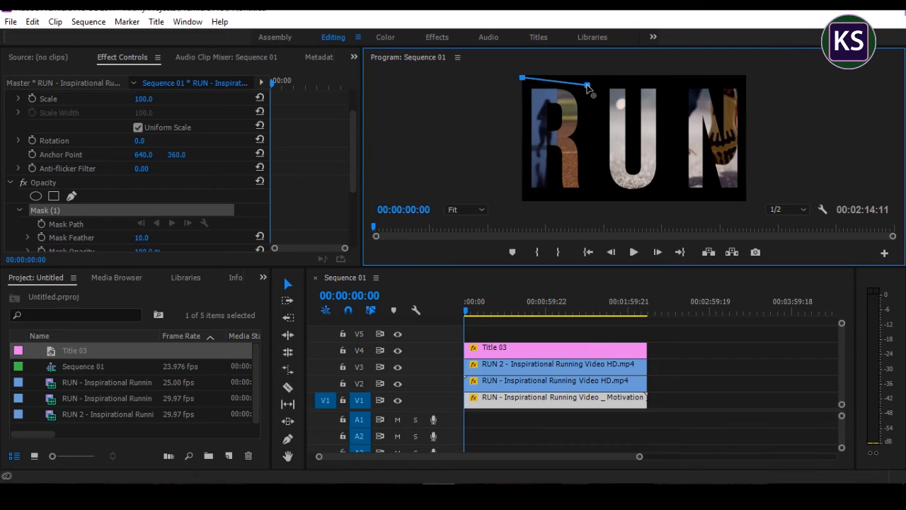
{"action": "left_click", "coordinate": [592, 196]}
{"action": "left_click", "coordinate": [521, 196]}
{"action": "left_click", "coordinate": [522, 79]}
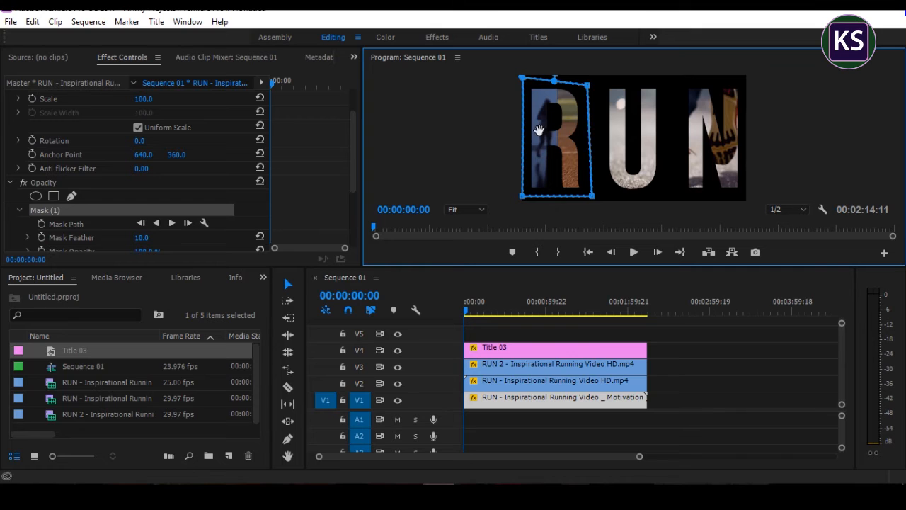
- Save the project and draw a closed four-point Pen opacity mask around the letter U on the V2 clip
{"action": "left_click", "coordinate": [520, 383]}
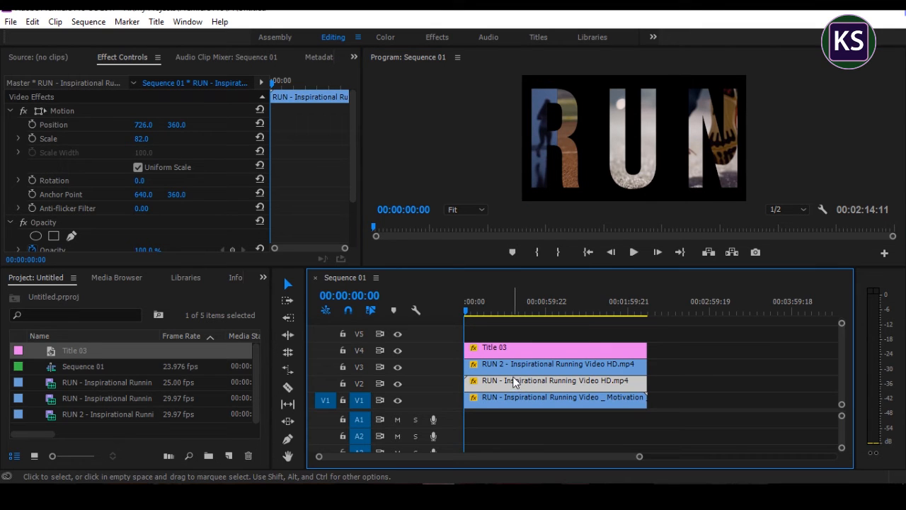
{"action": "key", "text": "ctrl+s"}
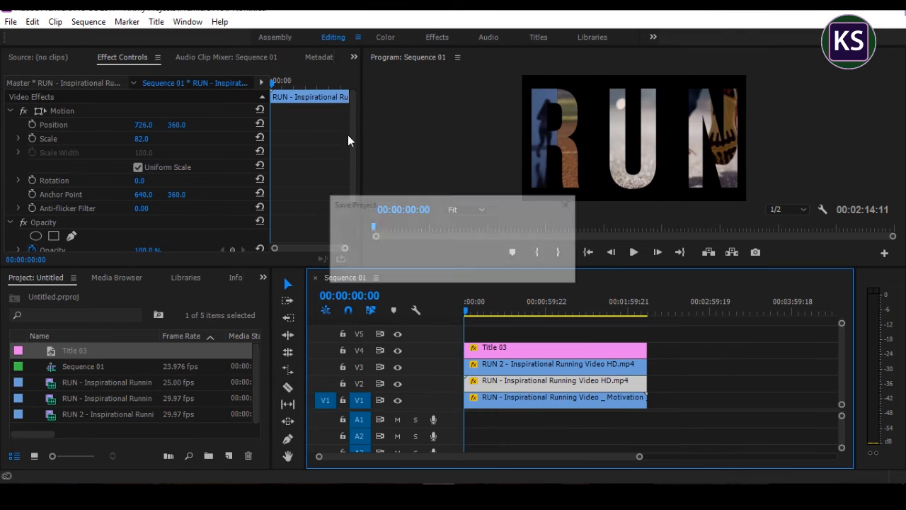
{"action": "left_click_drag", "start_coordinate": [351, 139], "coordinate": [75, 225]}
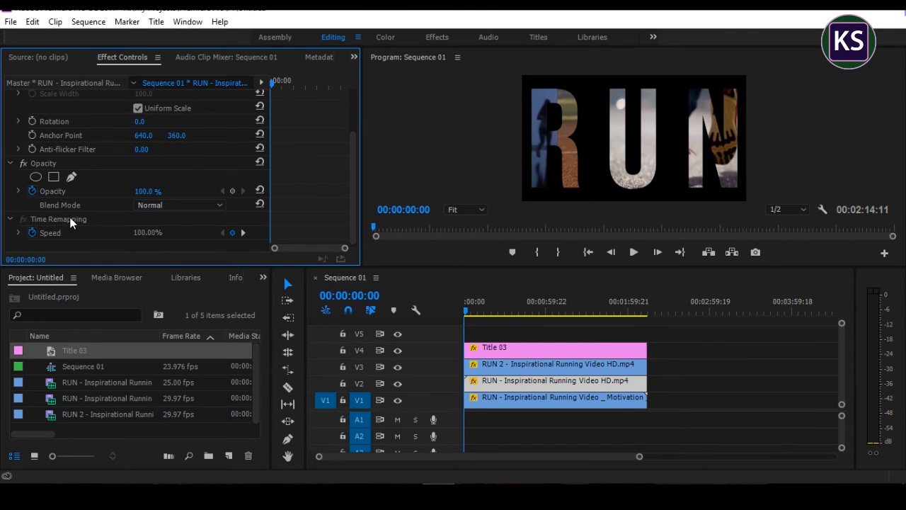
{"action": "left_click", "coordinate": [72, 175]}
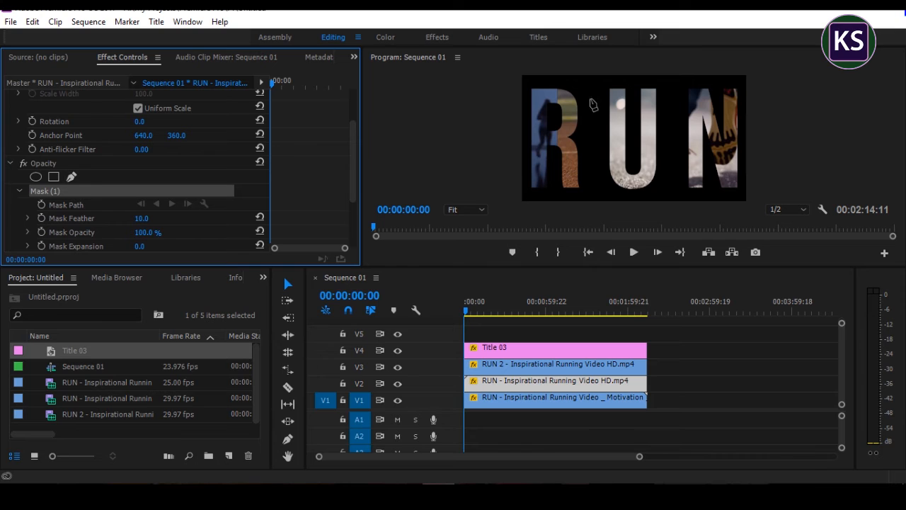
{"action": "left_click", "coordinate": [594, 78]}
{"action": "left_click", "coordinate": [601, 189]}
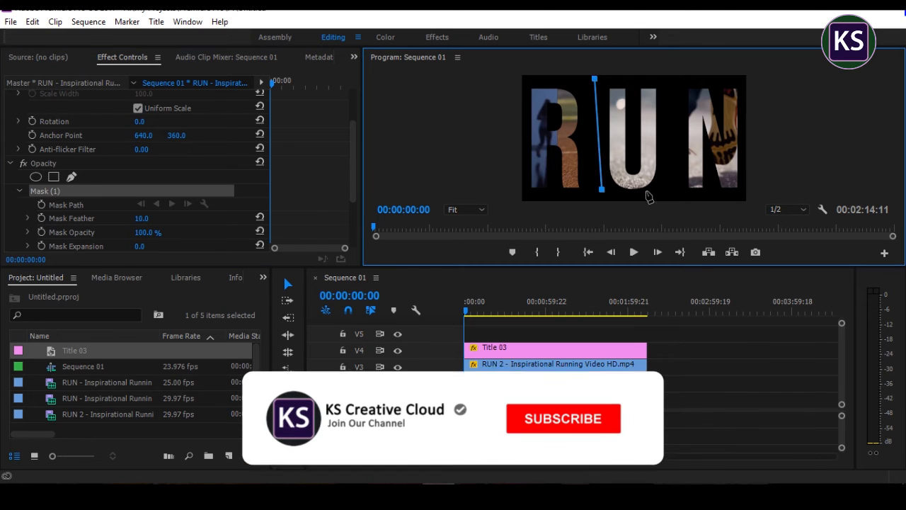
{"action": "left_click", "coordinate": [663, 191]}
{"action": "left_click", "coordinate": [669, 79]}
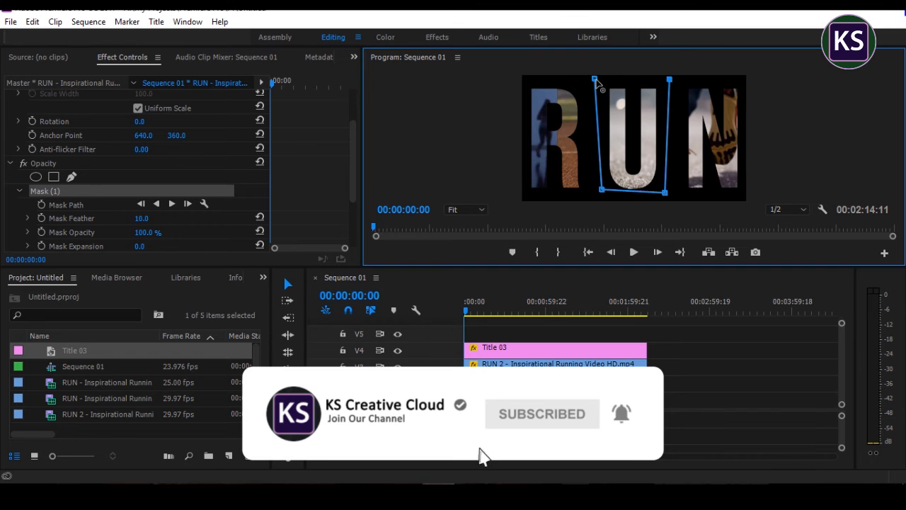
{"action": "left_click", "coordinate": [595, 78]}
- Draw a closed four-point opacity mask with the Pen tool around the letter N on the V3 RUN 2 clip
{"action": "left_click", "coordinate": [525, 367]}
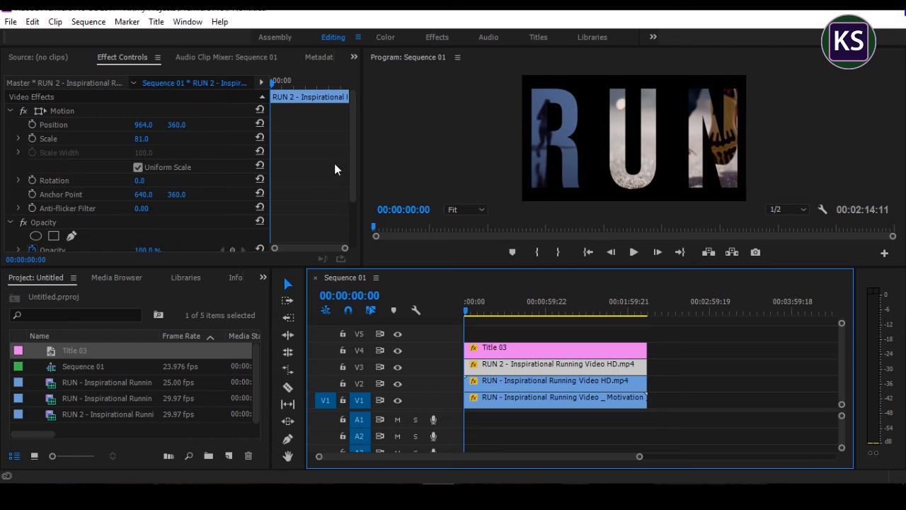
{"action": "left_click_drag", "start_coordinate": [354, 145], "coordinate": [170, 229]}
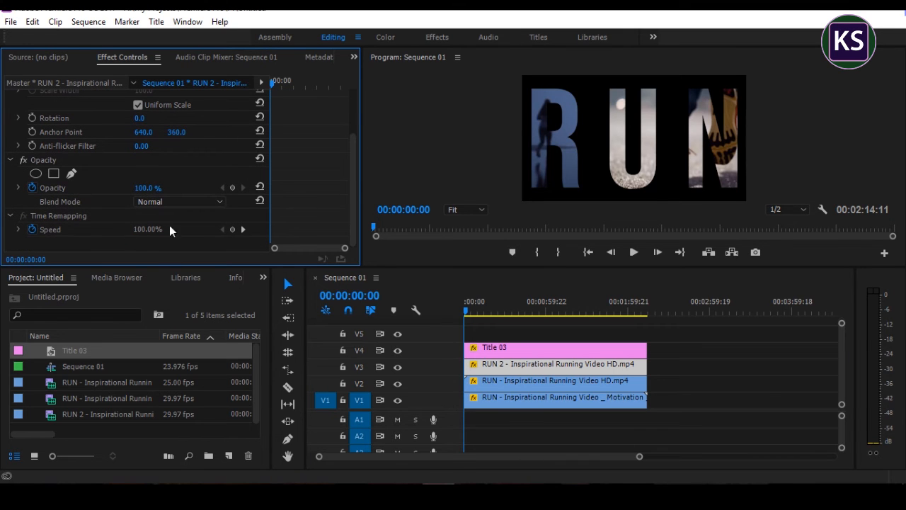
{"action": "left_click", "coordinate": [70, 174]}
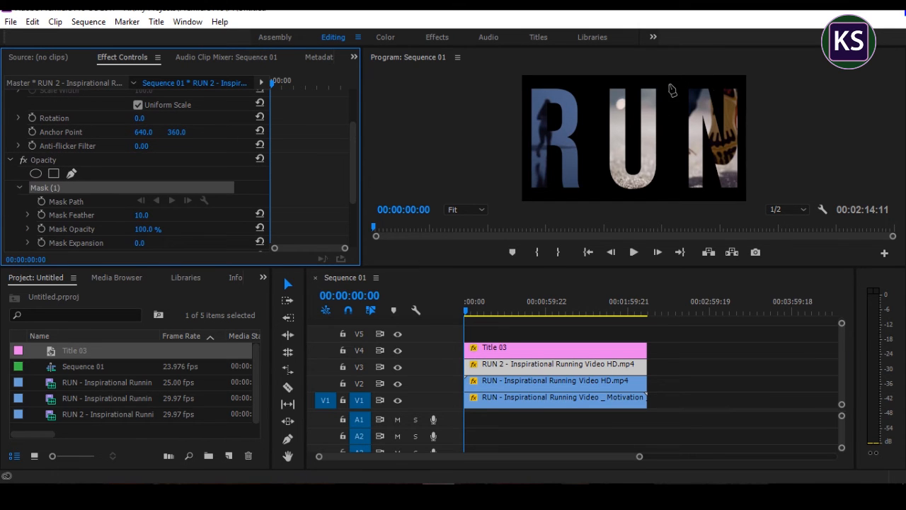
{"action": "left_click", "coordinate": [676, 79]}
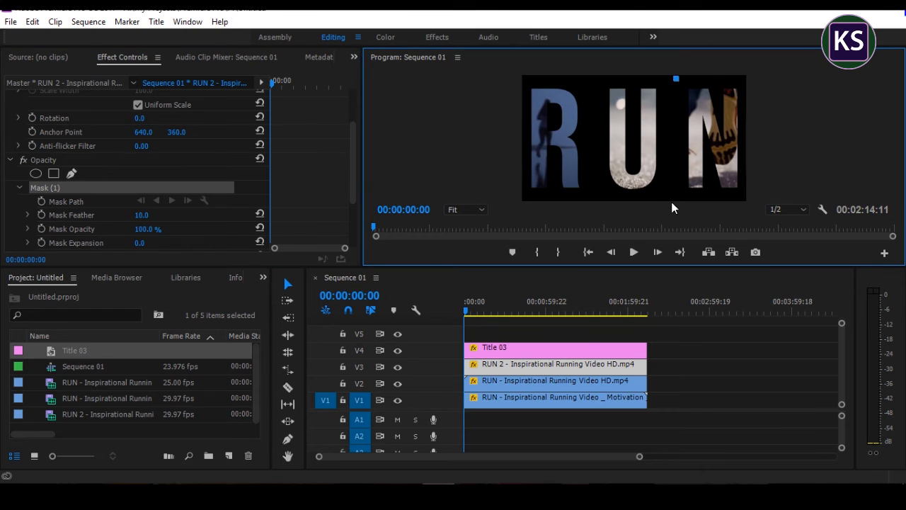
{"action": "left_click", "coordinate": [675, 196]}
{"action": "left_click", "coordinate": [750, 199]}
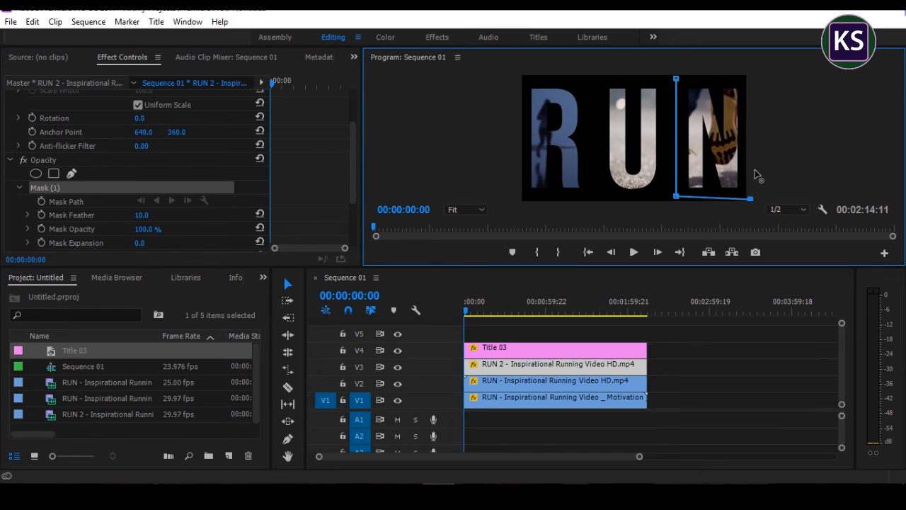
{"action": "left_click", "coordinate": [751, 80]}
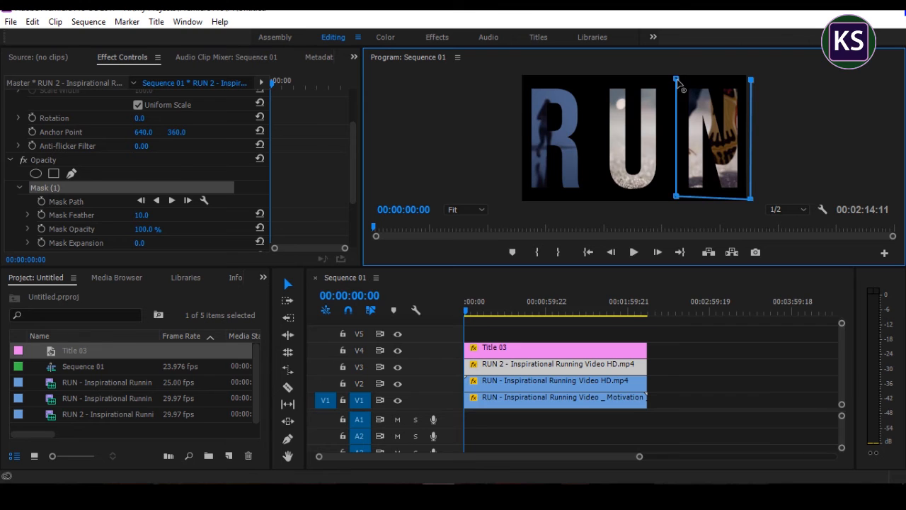
{"action": "left_click", "coordinate": [677, 80]}
- Play the sequence to check the video inside each letter, then return to the start and replay it
{"action": "left_click", "coordinate": [538, 347]}
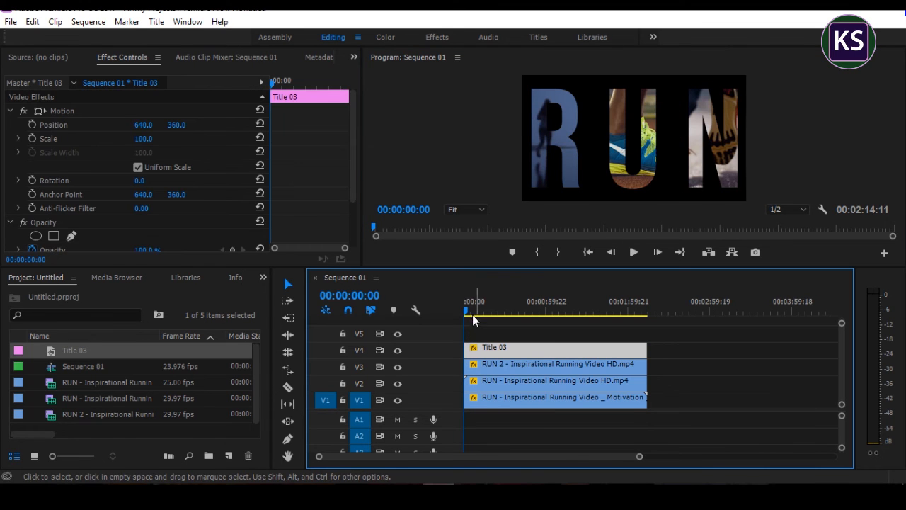
{"action": "key", "text": "space"}
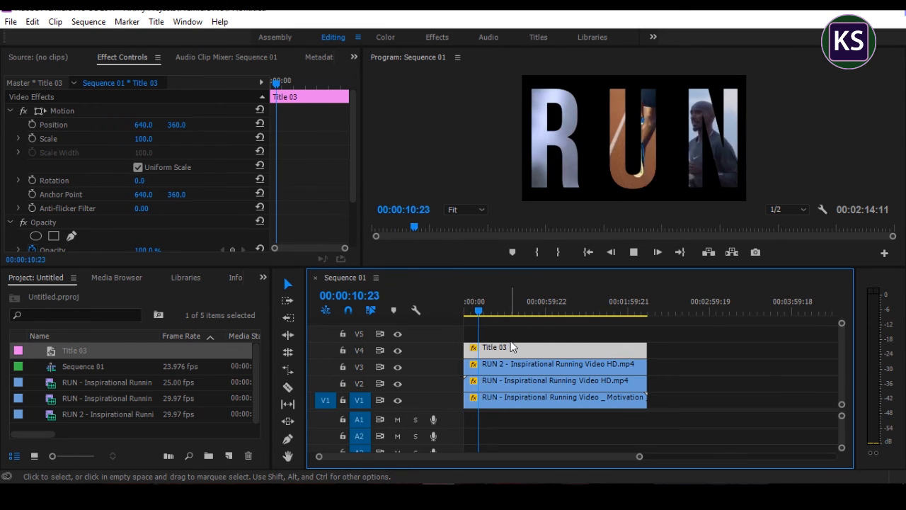
{"action": "key", "text": "space"}
{"action": "left_click_drag", "start_coordinate": [480, 320], "coordinate": [448, 315]}
{"action": "key", "text": "space"}
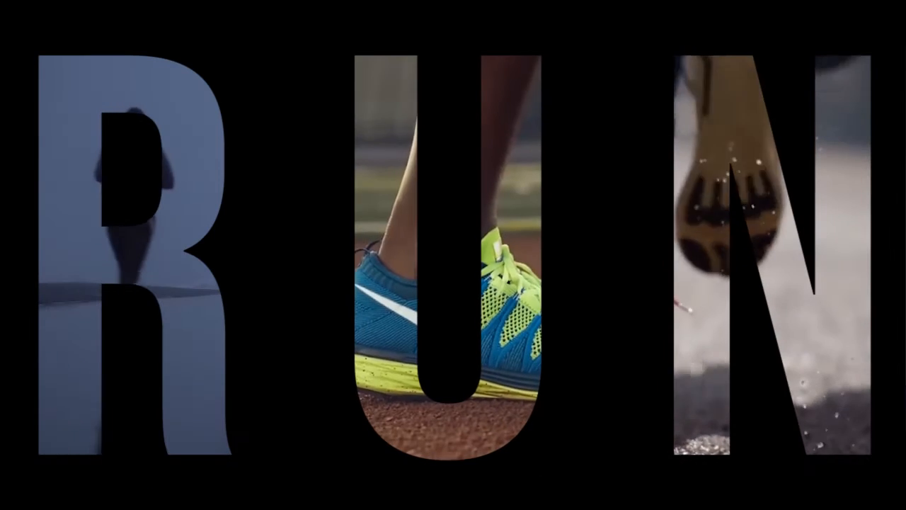